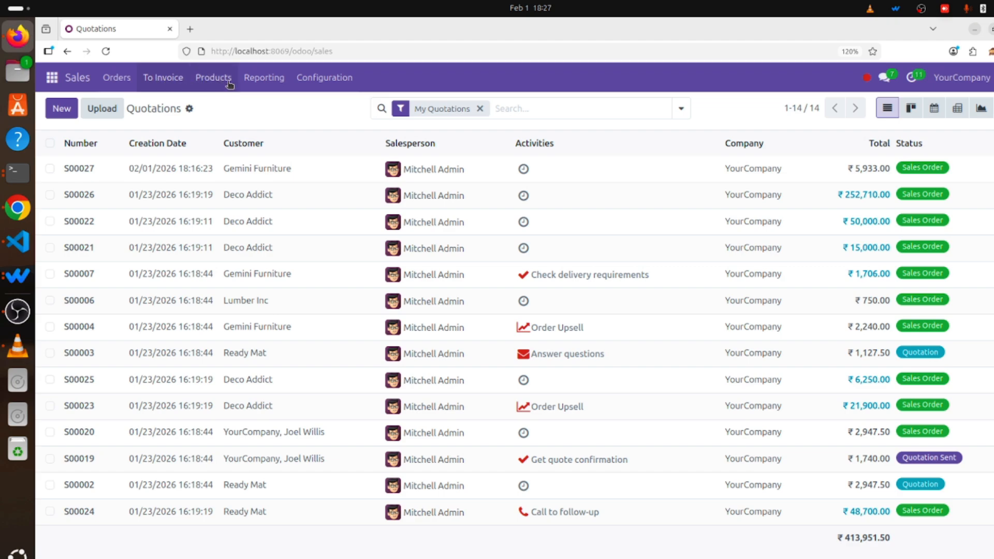
pyautogui.click(222, 82)
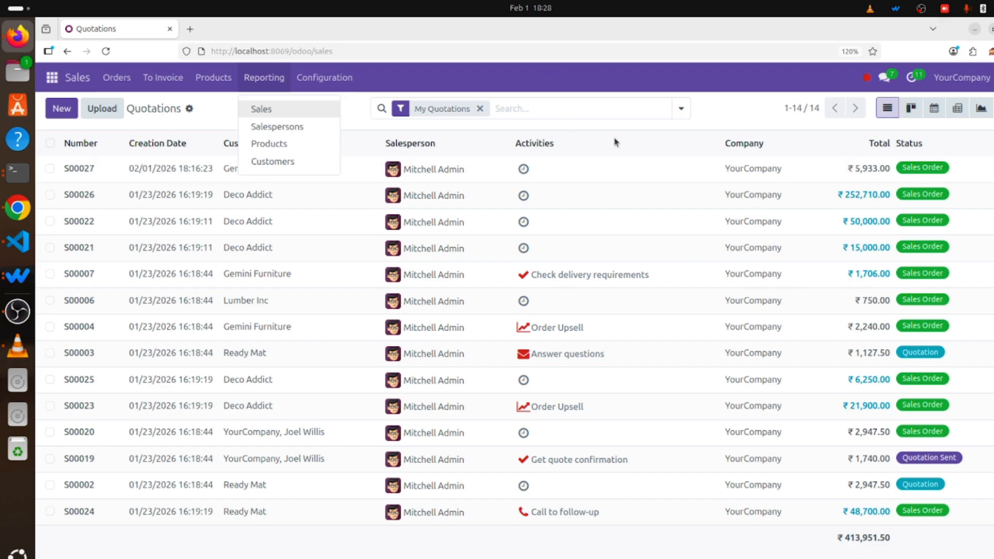
pyautogui.click(730, 120)
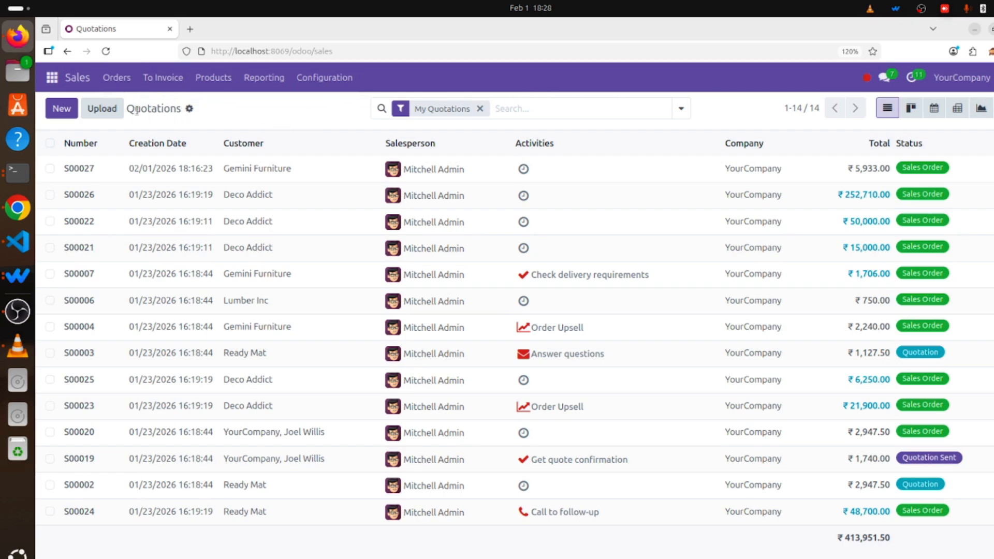
# Step: Start a new quotation and select the individual customer it is for
pyautogui.click(65, 114)
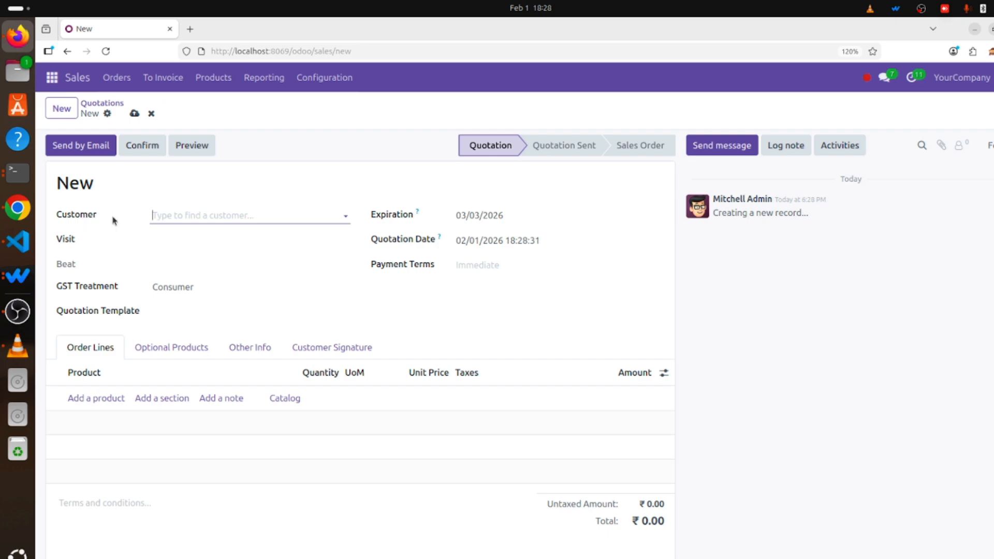
pyautogui.click(199, 217)
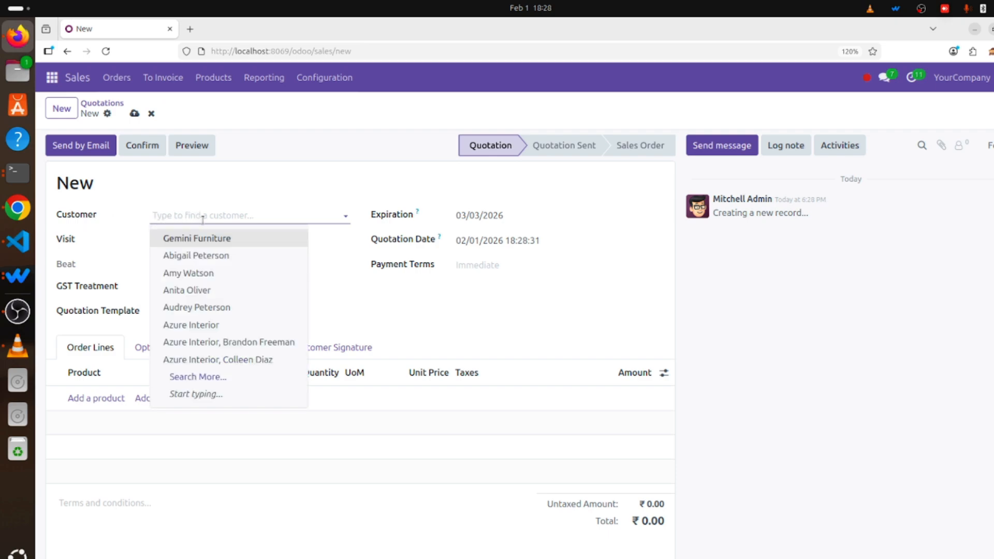
pyautogui.click(225, 294)
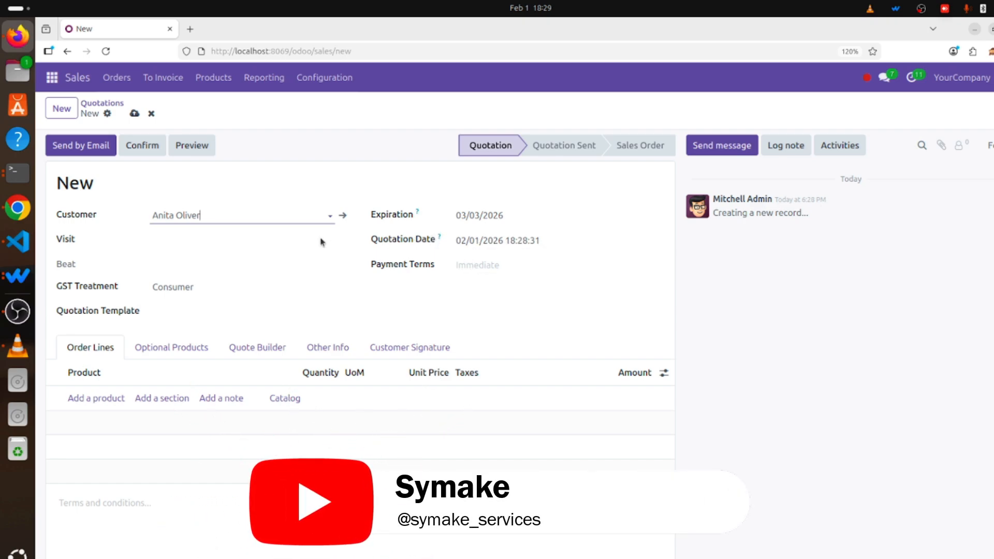
# Step: Set the quotation's expiration date to 03/11/2026 and its payment terms to 21 Days
pyautogui.click(498, 220)
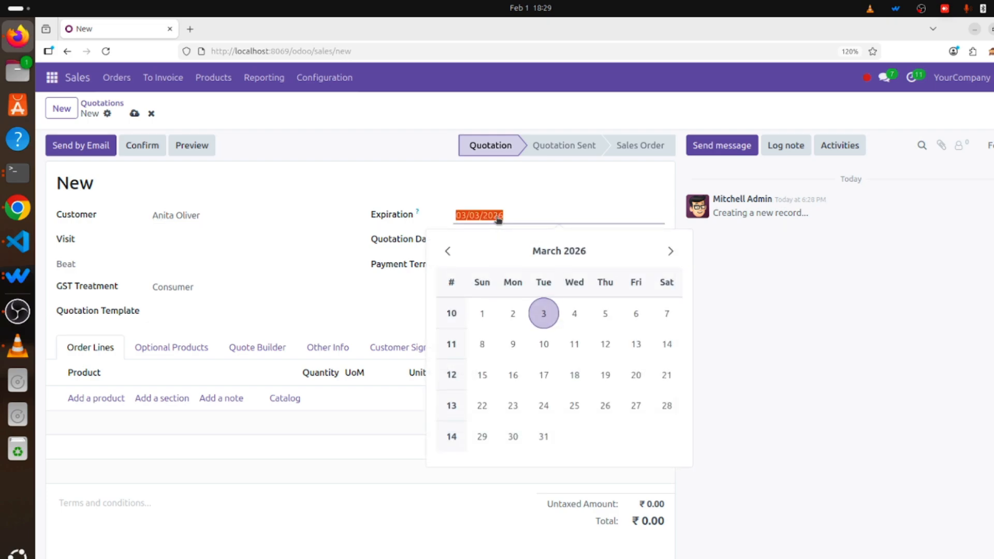
pyautogui.click(575, 345)
pyautogui.click(486, 266)
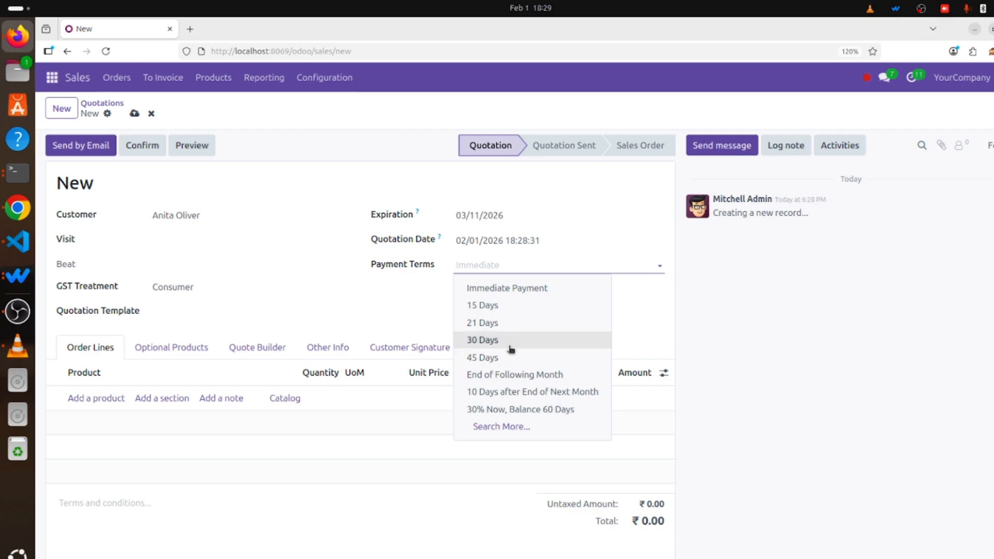
pyautogui.click(528, 324)
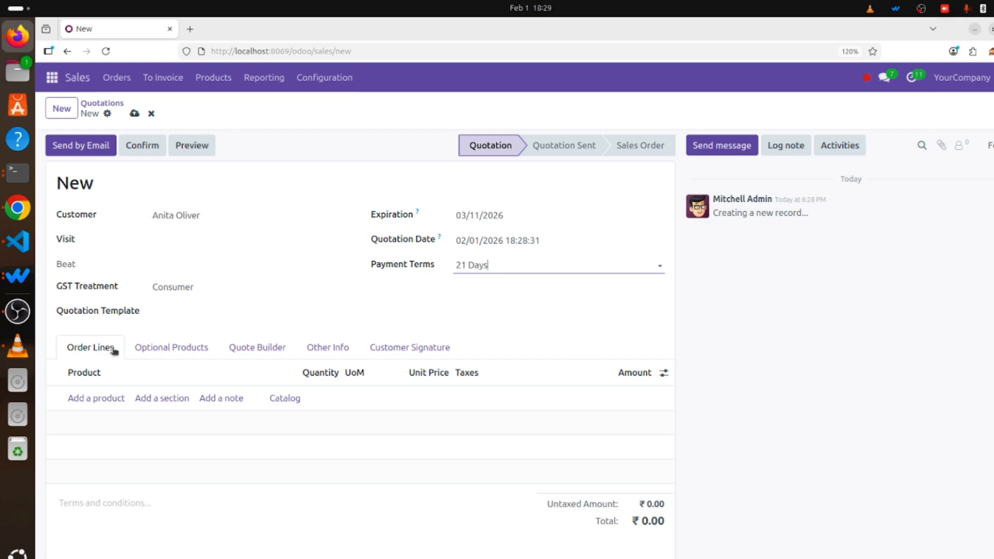
# Step: Add the Acoustic Bloc Screens product in the Wood color from the full product search as an order line
pyautogui.click(107, 400)
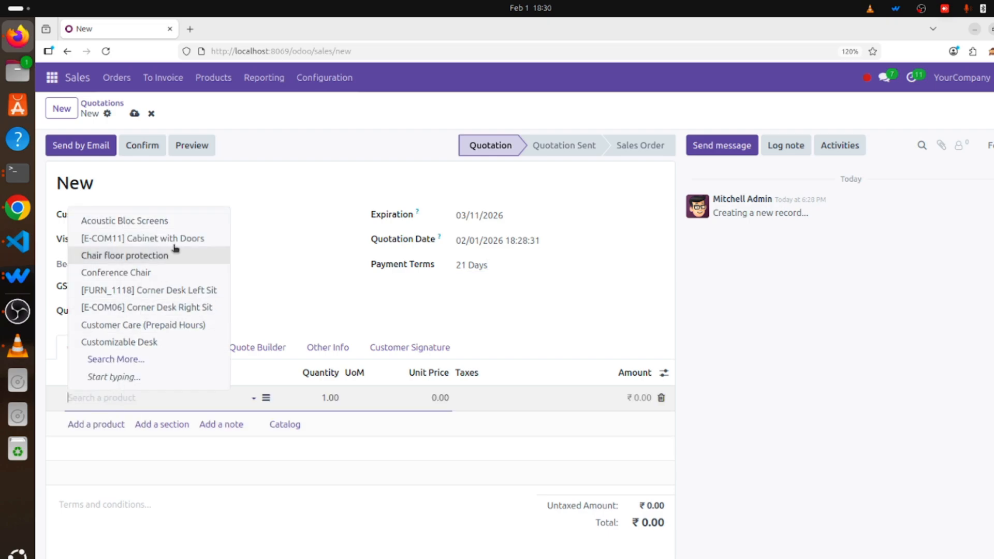
pyautogui.click(139, 360)
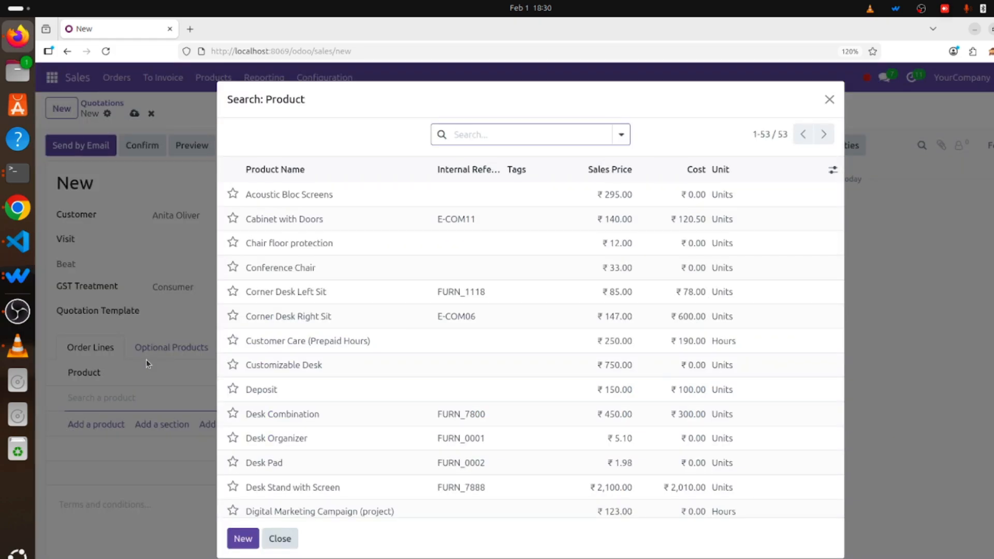
pyautogui.click(345, 199)
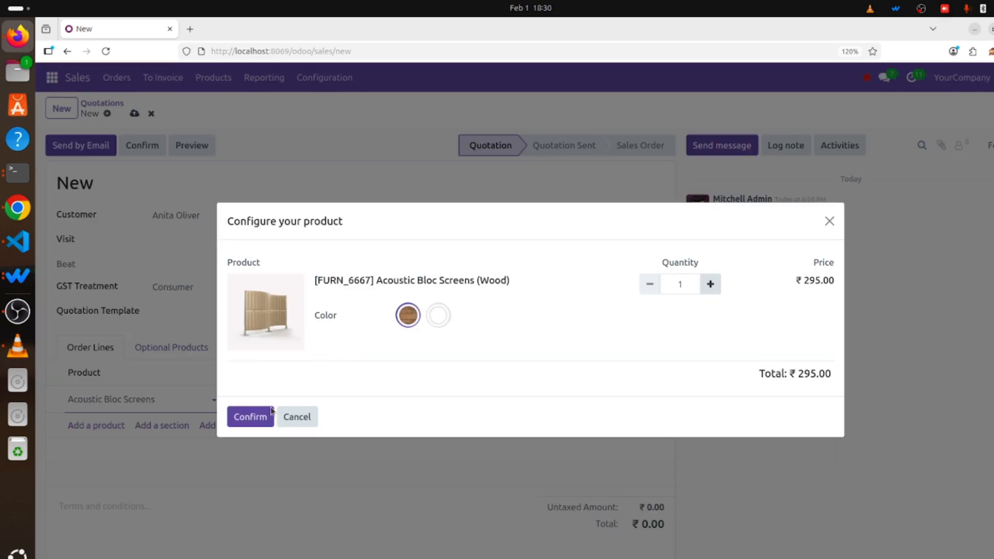
pyautogui.click(246, 422)
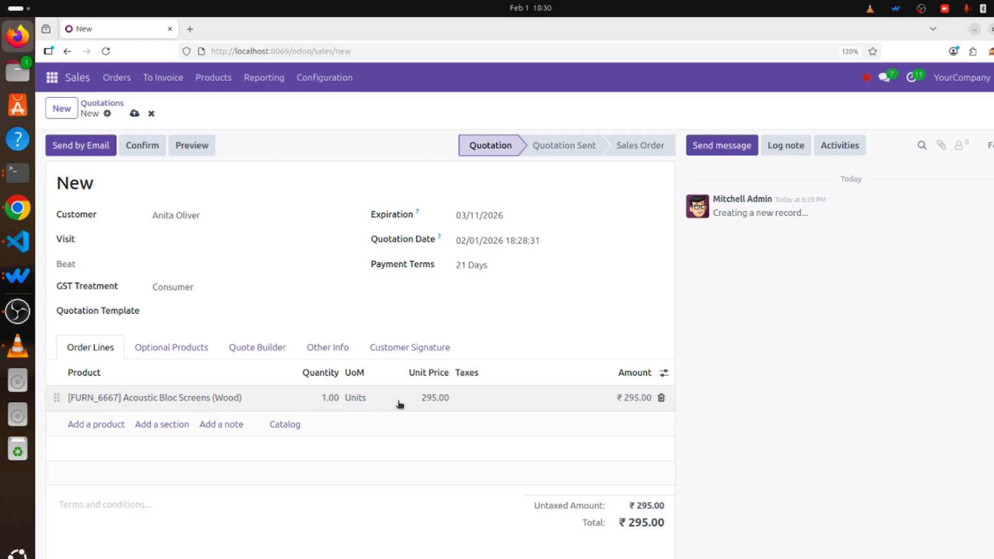
# Step: Set the quantity of the Acoustic Bloc Screens order line to 20
pyautogui.click(326, 400)
pyautogui.click(325, 398)
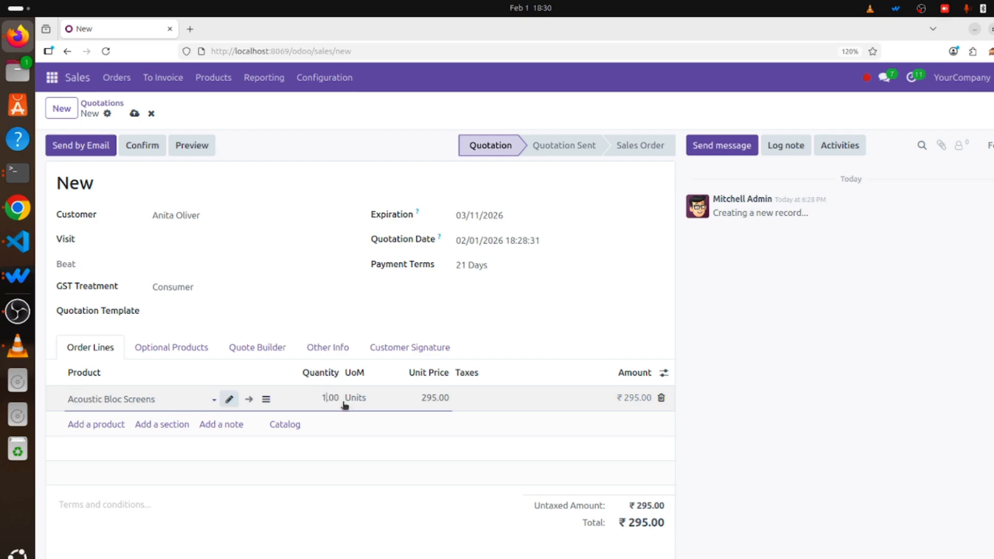
pyautogui.press('BackSpace')
pyautogui.write('20')
# Step: Add the Conference Chair with Steel legs as a second order line, without the optional floor protection
pyautogui.click(104, 428)
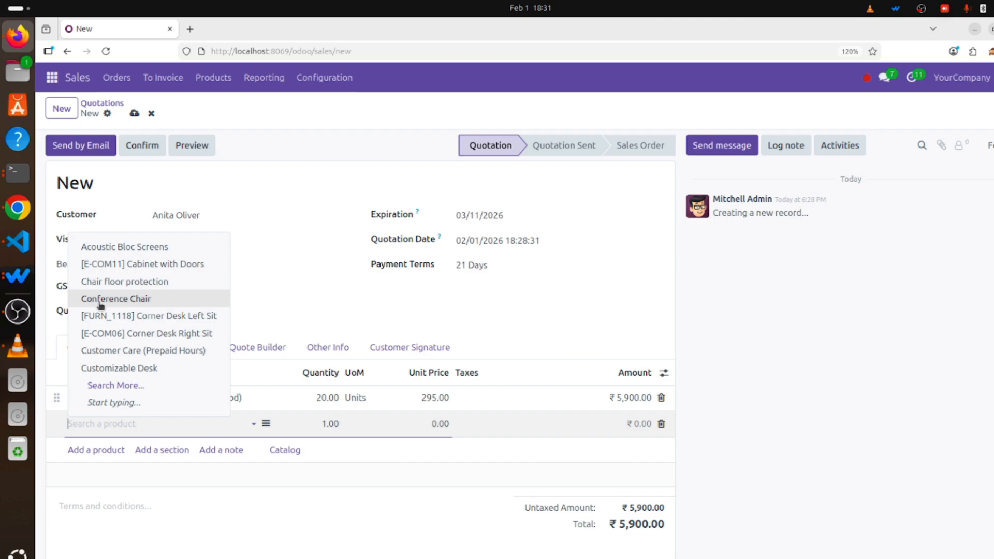
pyautogui.click(101, 303)
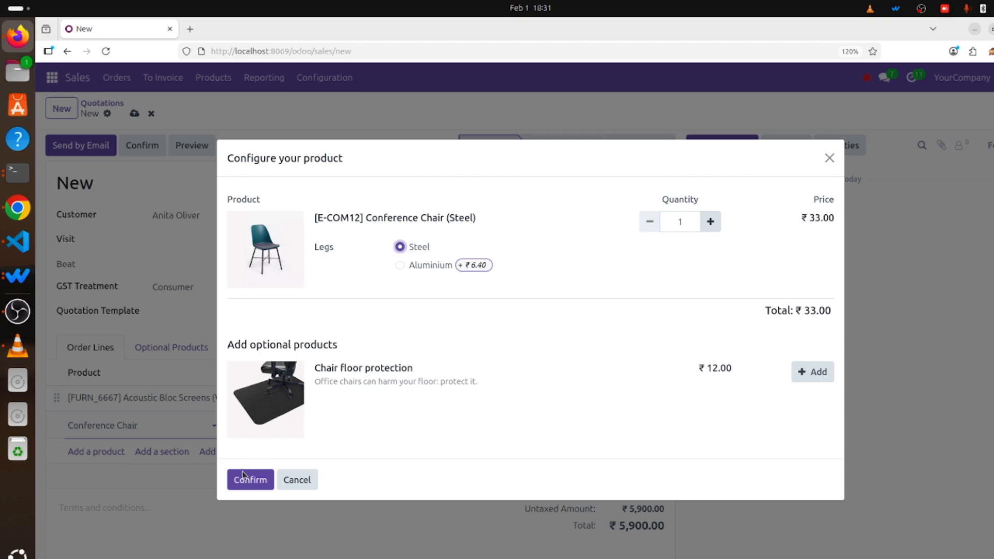
pyautogui.click(257, 485)
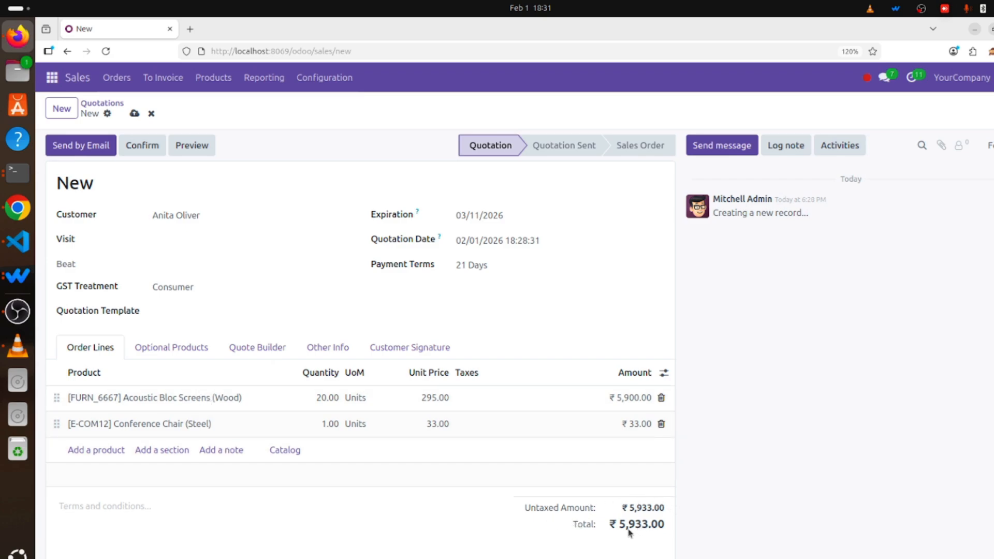
# Step: Add [E-COM06] Corner Desk Right Sit to the quotation as an optional product
pyautogui.click(192, 354)
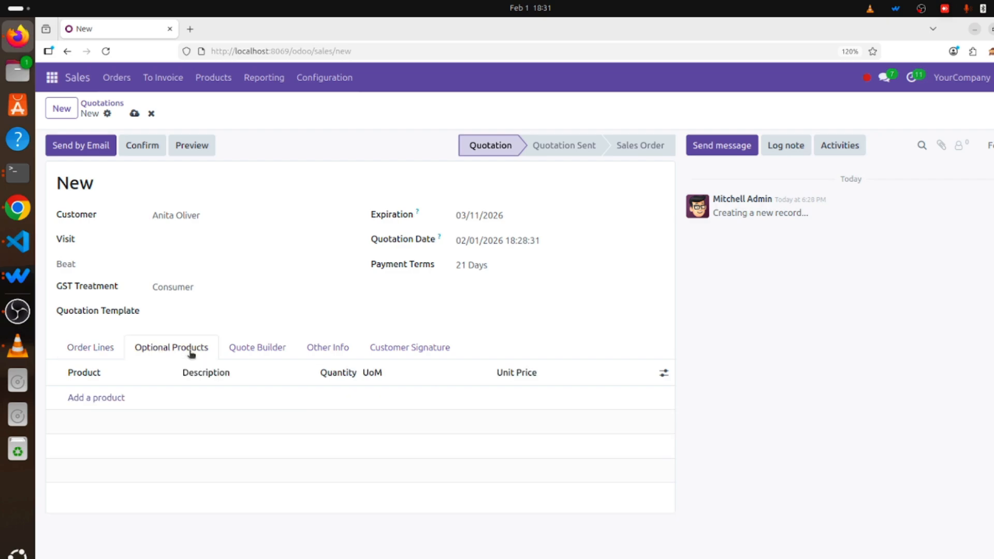
pyautogui.click(111, 398)
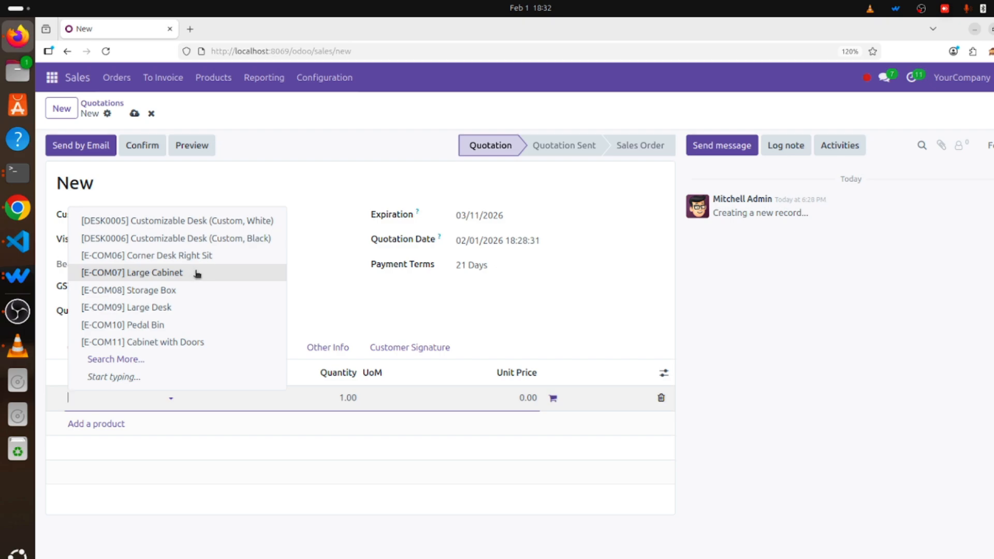
pyautogui.click(207, 256)
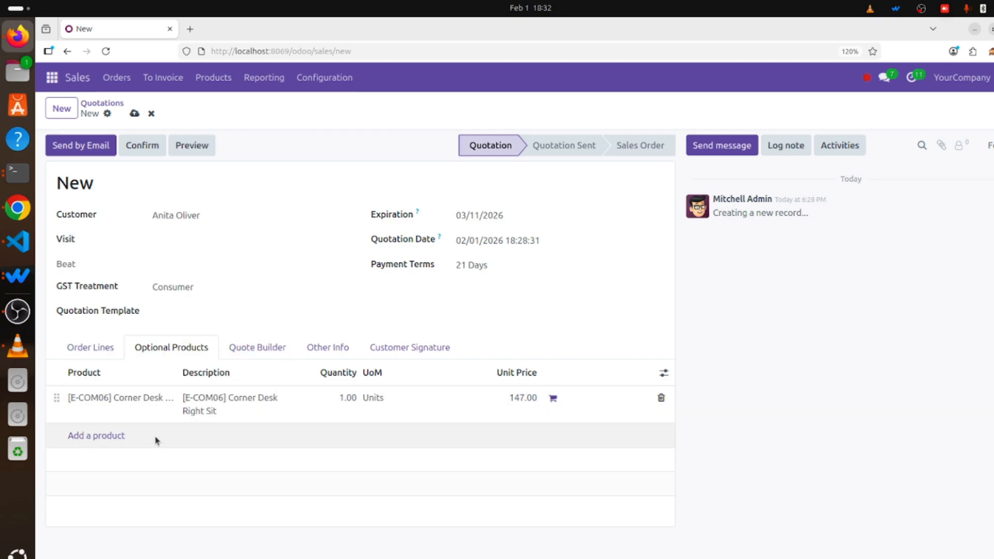
# Step: Review the quotation's quote builder documents, its sales, invoicing and shipping information, and the customer signature fields
pyautogui.click(266, 350)
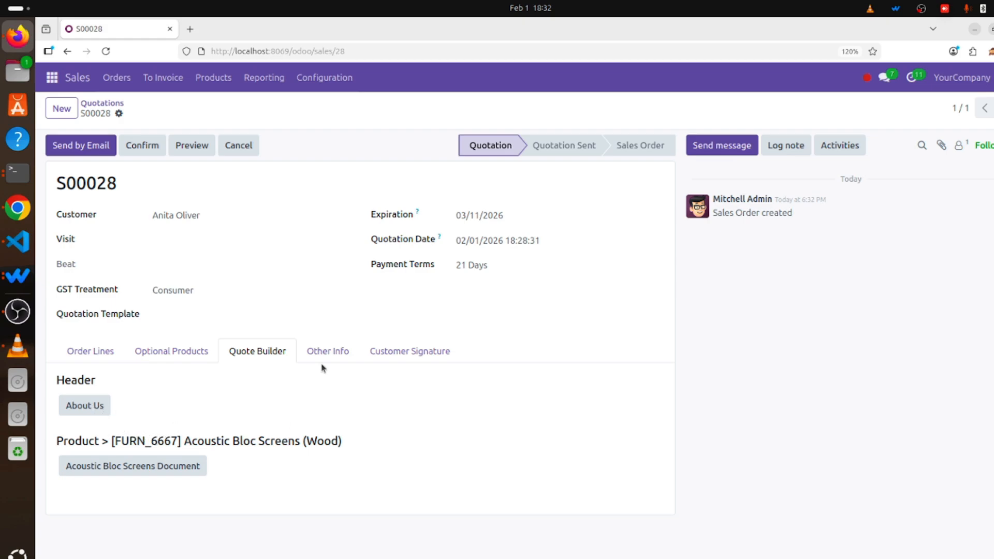
pyautogui.click(339, 355)
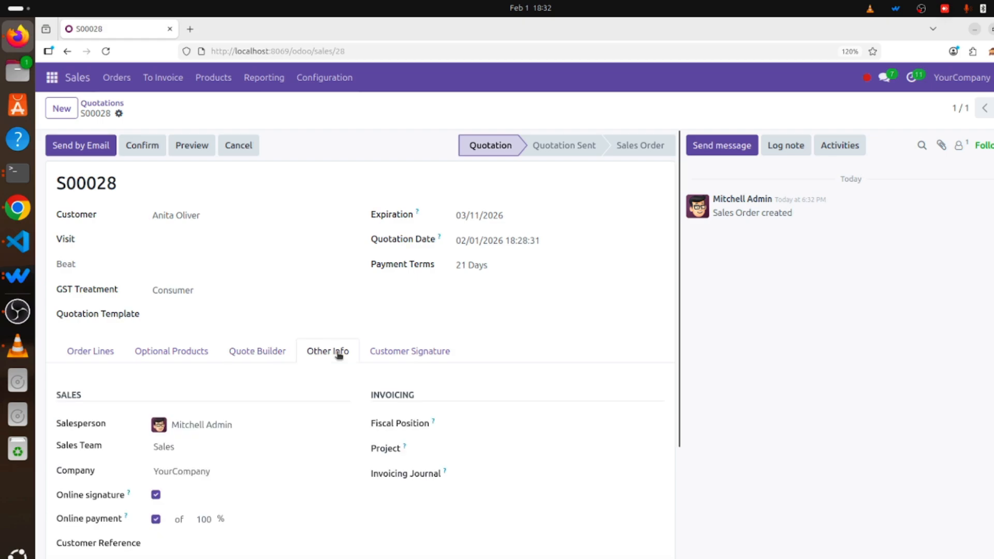
pyautogui.scroll(-3, 329, 389)
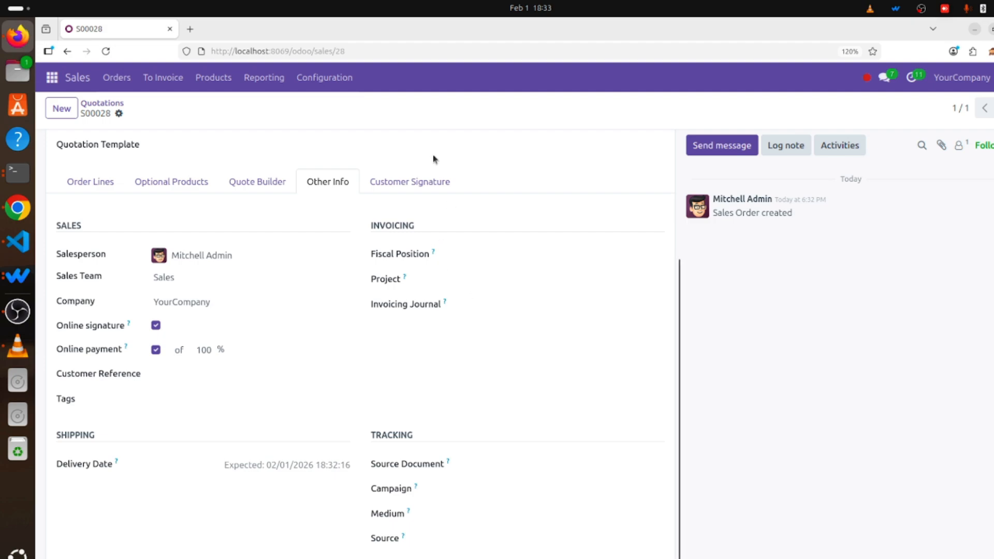
pyautogui.click(406, 185)
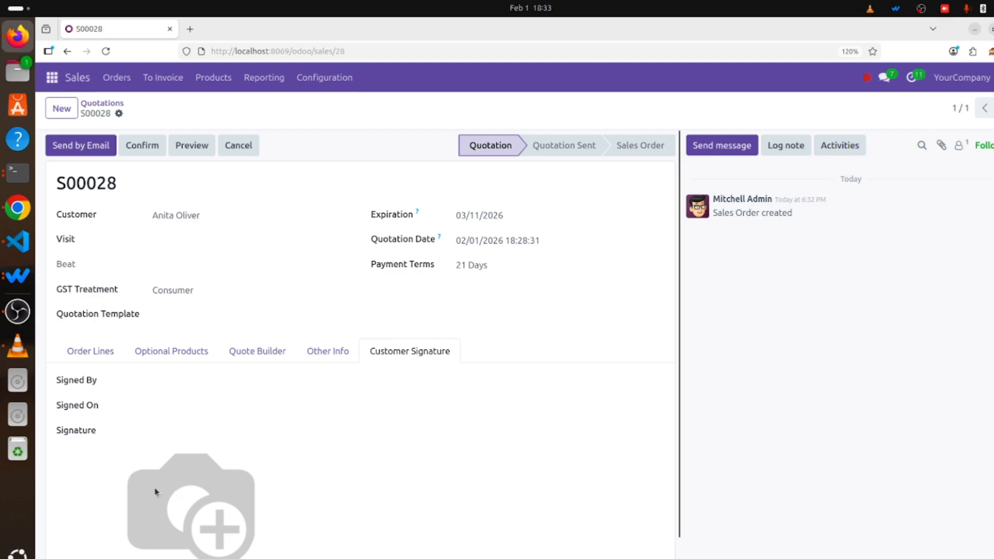
pyautogui.scroll(-1, 182, 510)
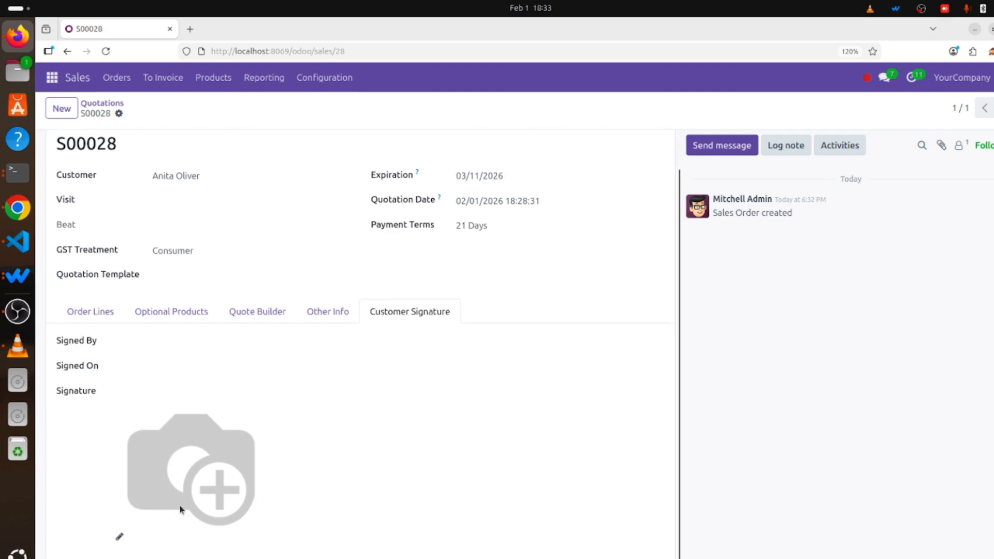
pyautogui.scroll(1, 180, 509)
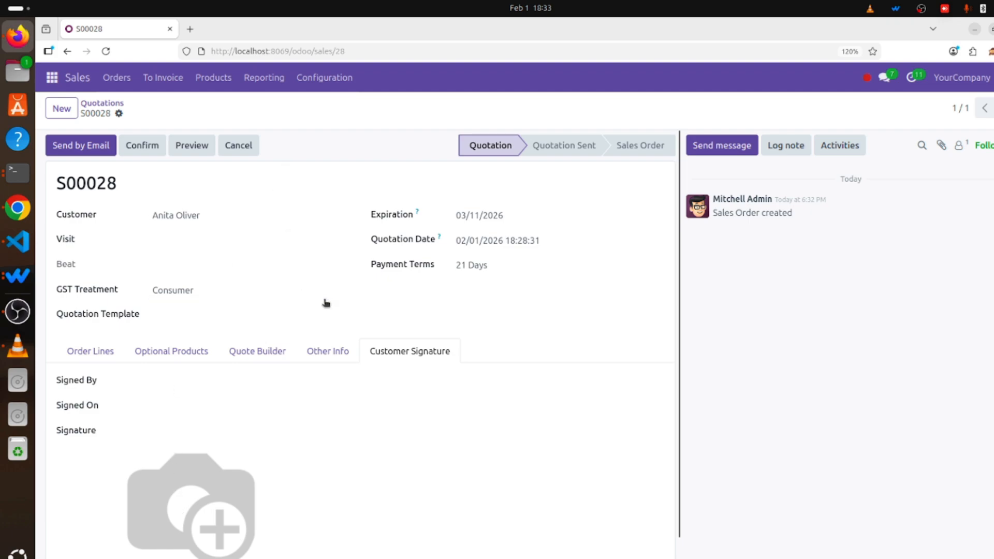
# Step: Email the quotation PDF to the customer with the default document layout, and confirm the quotation as a sales order
pyautogui.click(80, 152)
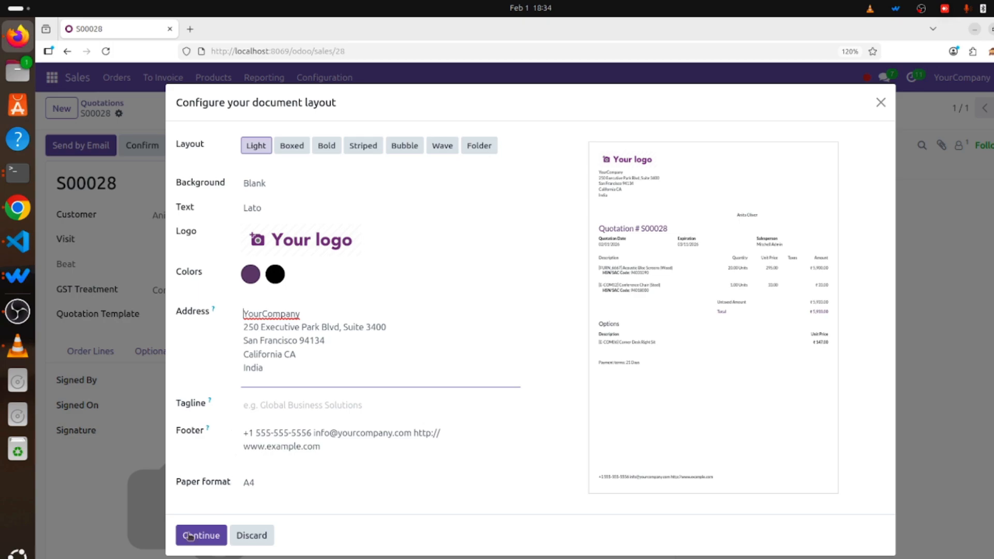
pyautogui.click(206, 540)
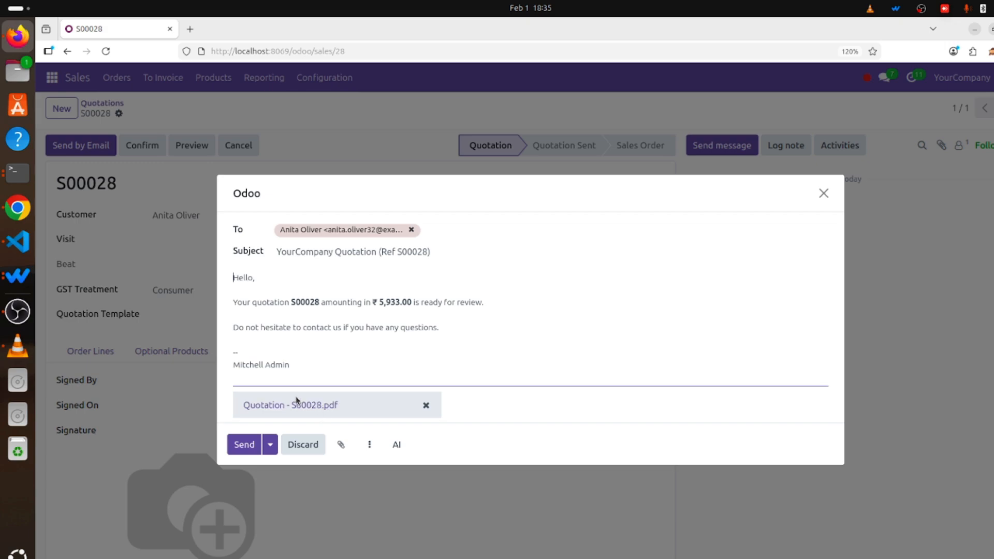
pyautogui.click(244, 448)
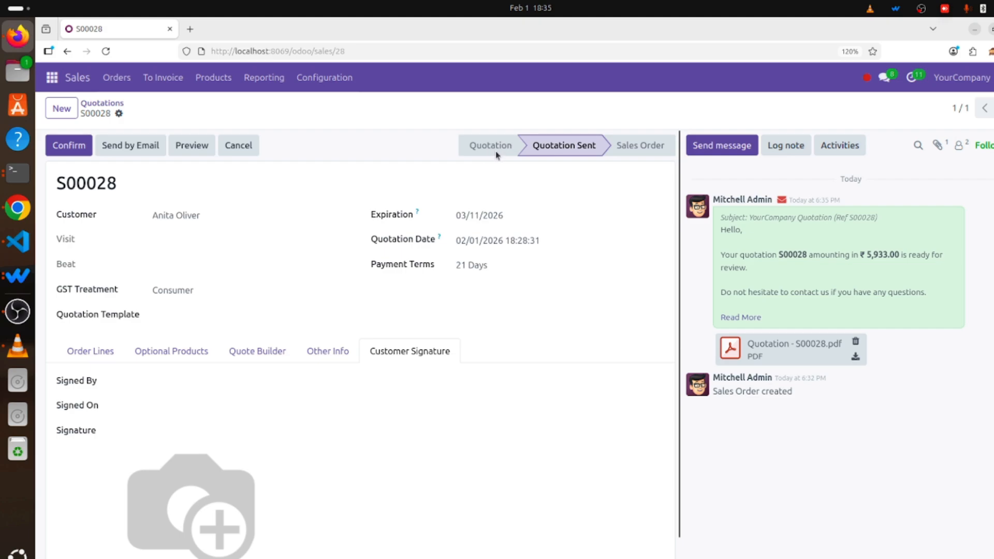
pyautogui.click(86, 146)
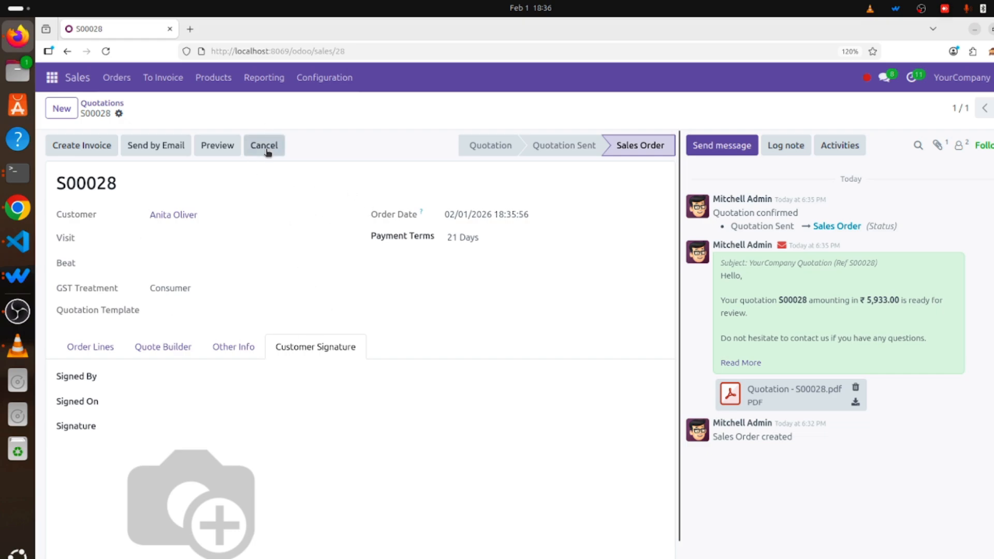
# Step: Preview the sales order as the customer sees it in the portal, and return to the order form
pyautogui.click(218, 154)
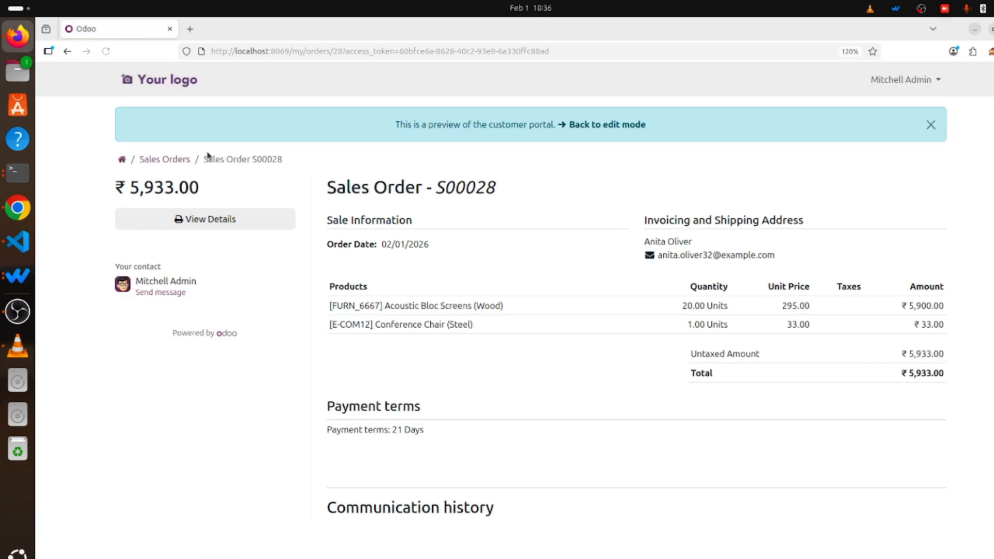
pyautogui.scroll(-2, 484, 306)
pyautogui.scroll(2, 483, 306)
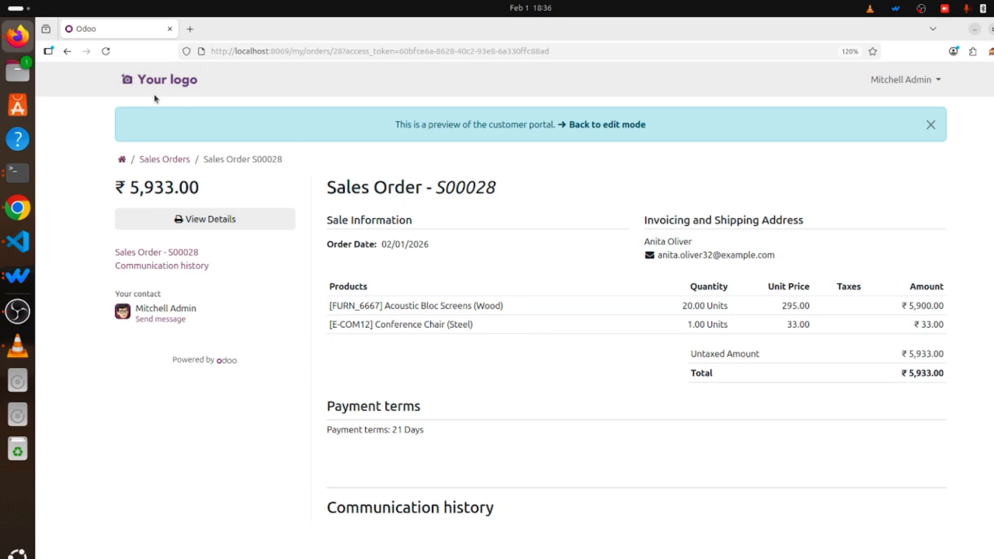
pyautogui.click(66, 52)
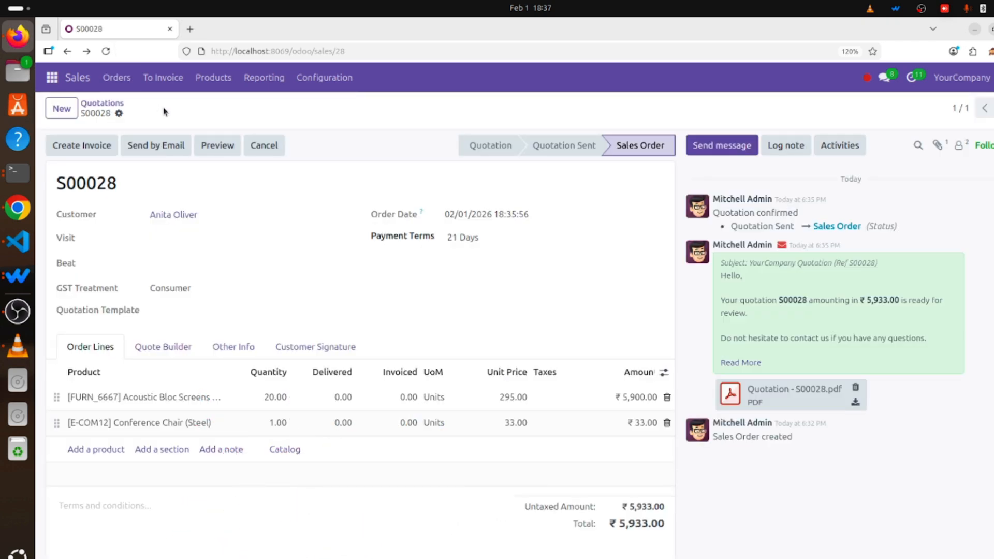
# Step: Open the quotations list and check the actions offered for the newest order by selecting it, leaving it unselected
pyautogui.click(128, 85)
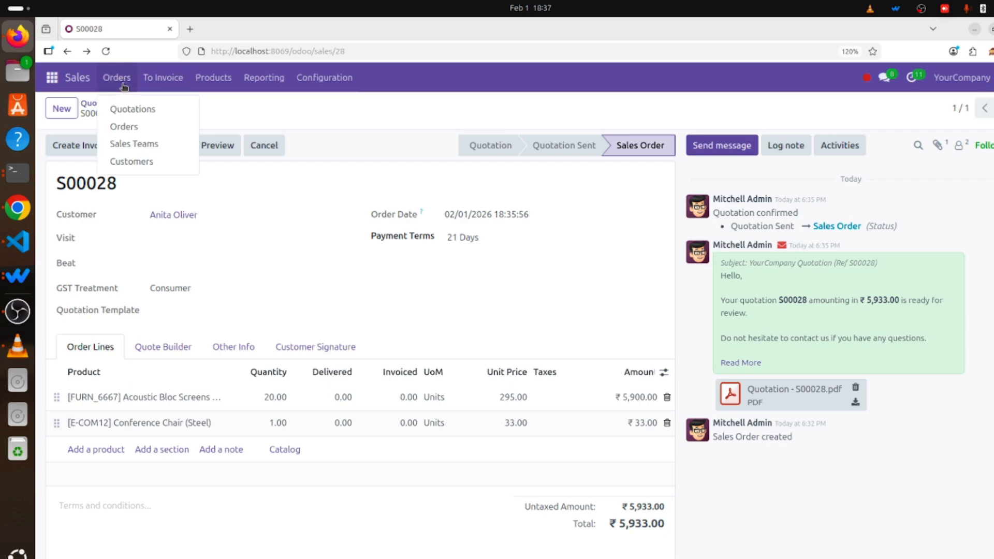
pyautogui.click(154, 111)
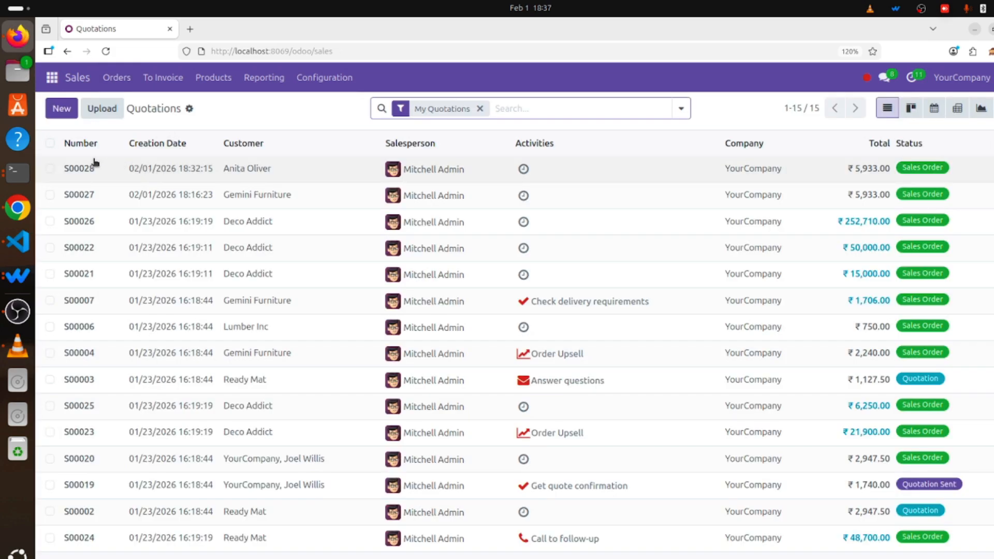
pyautogui.click(49, 167)
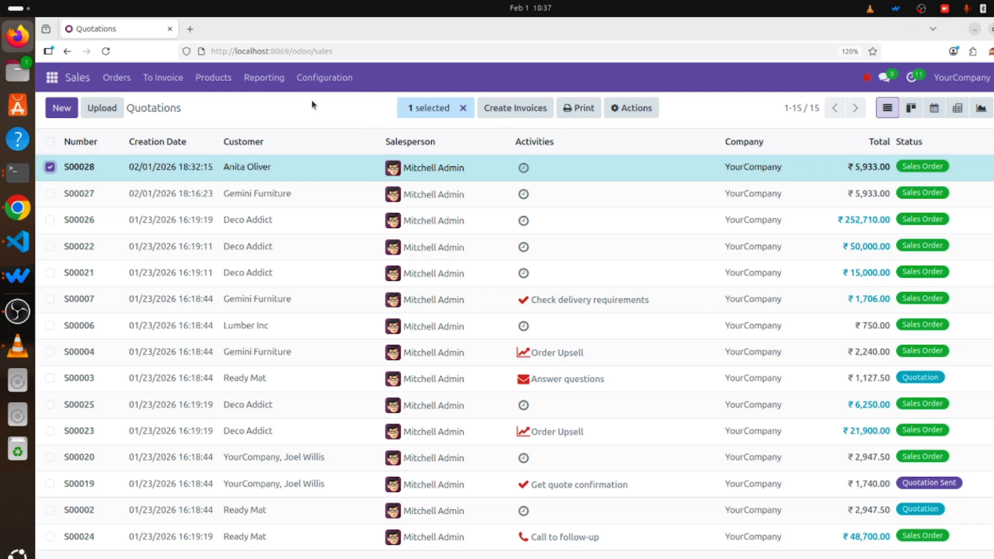
pyautogui.click(49, 167)
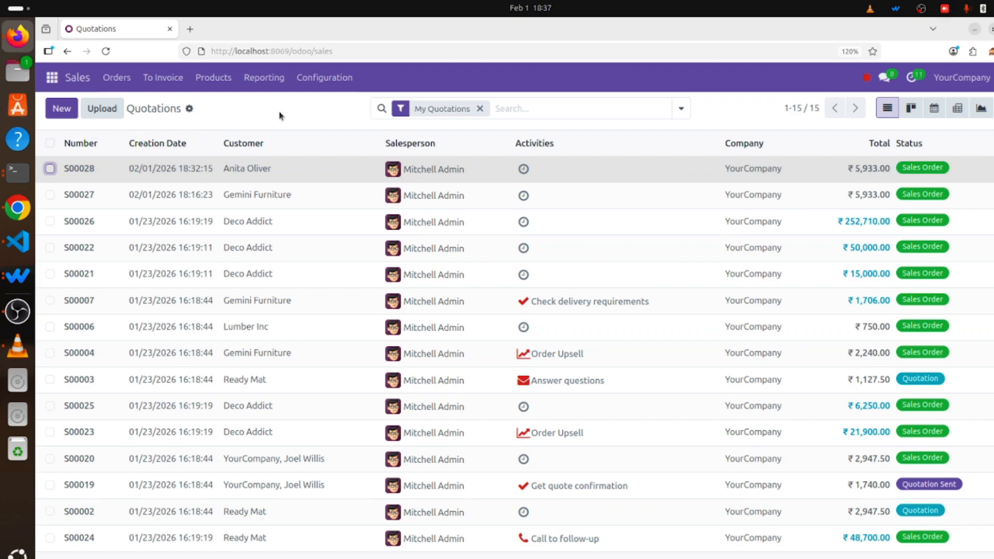